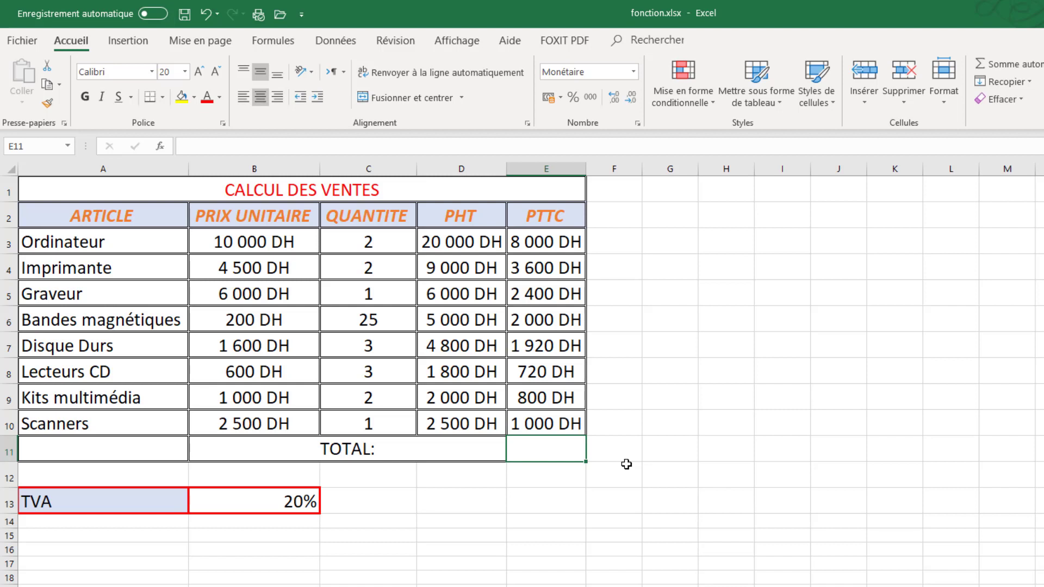
Total the PTTC column in cell E11 with the formula =somme(E3:E10)
text(=)
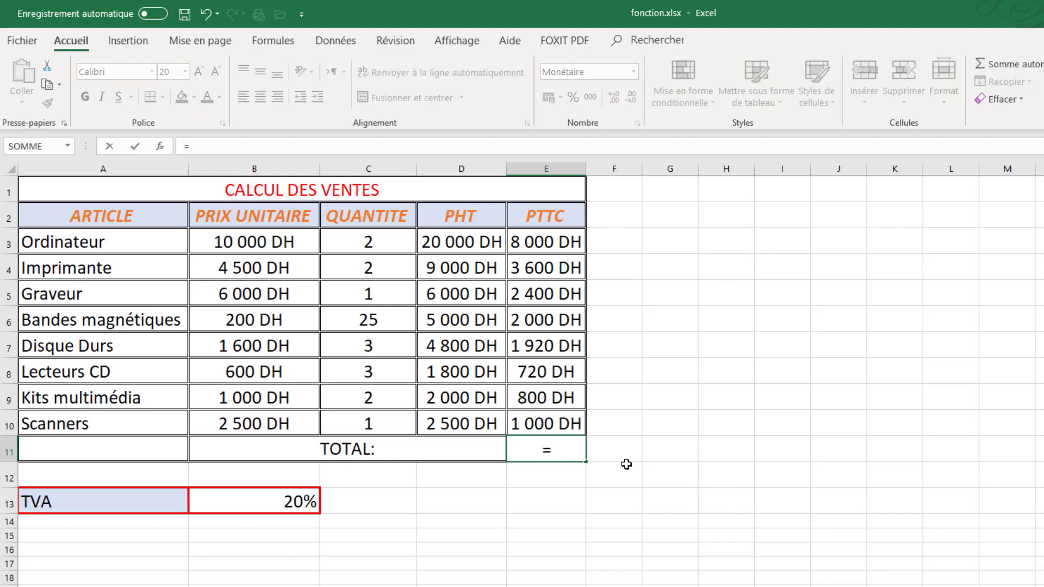
text(so)
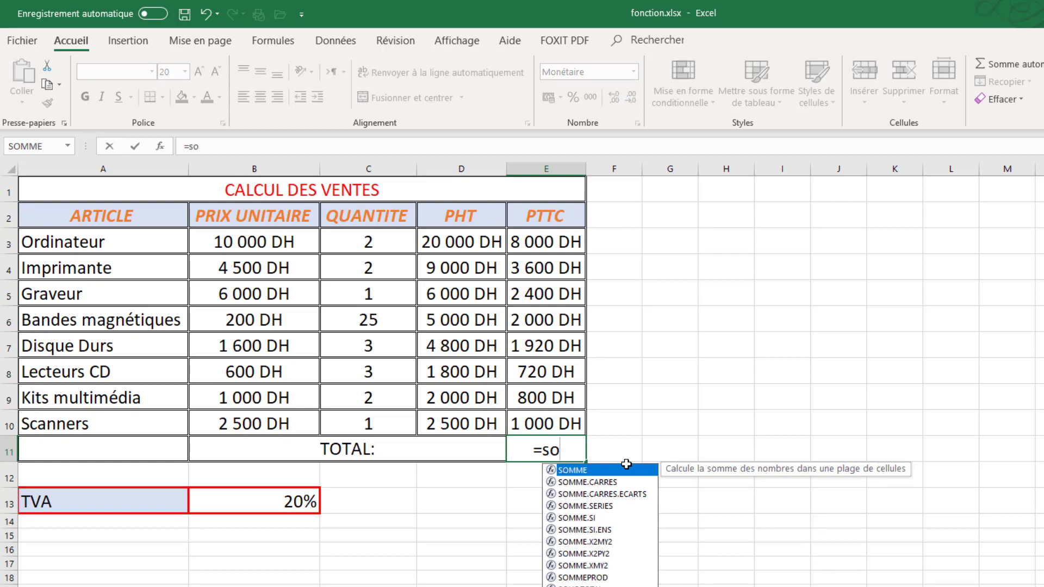
text(m)
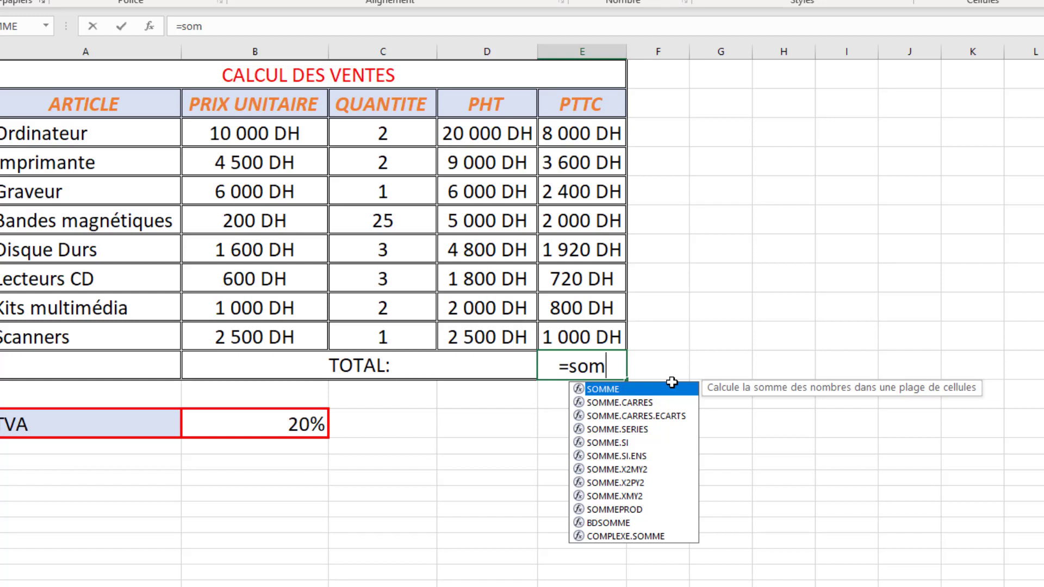
text(me()
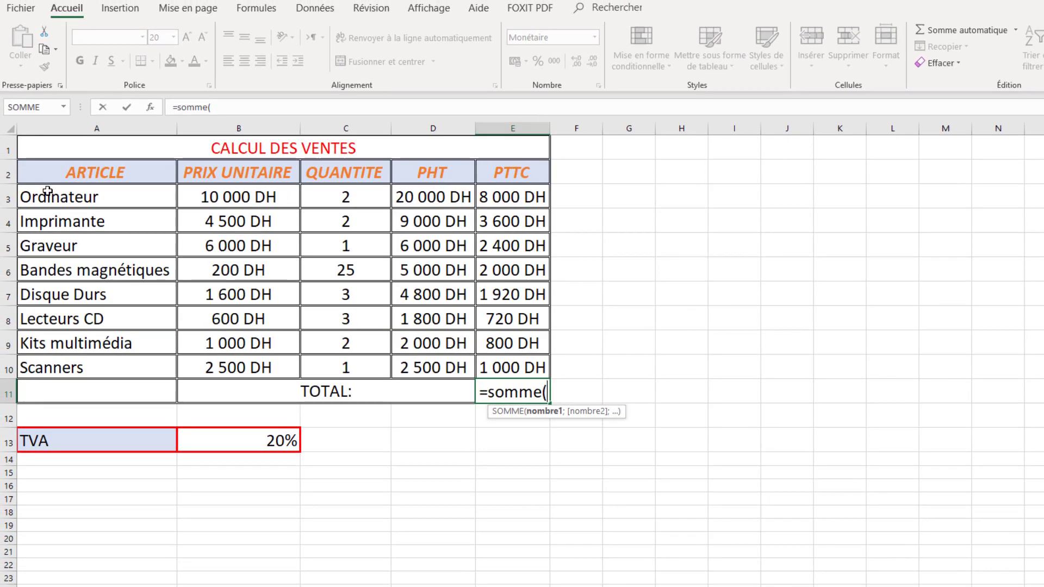
text(E)
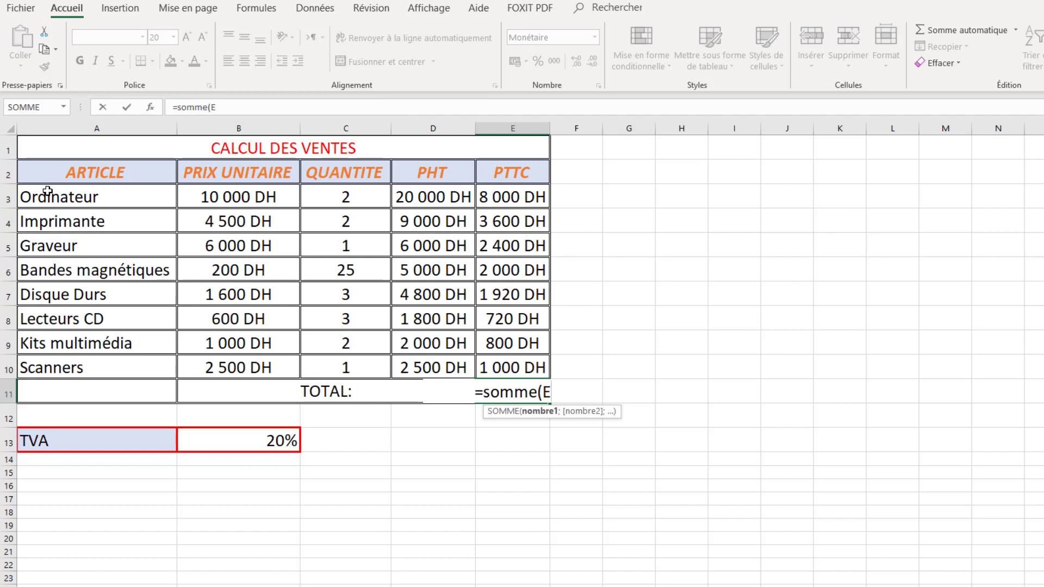
text(3)
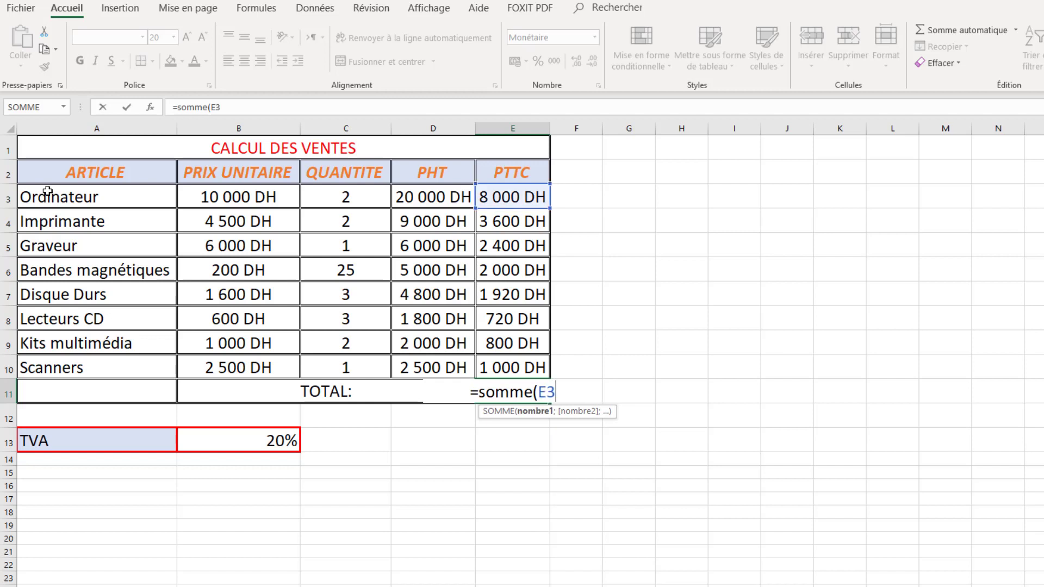
text(:)
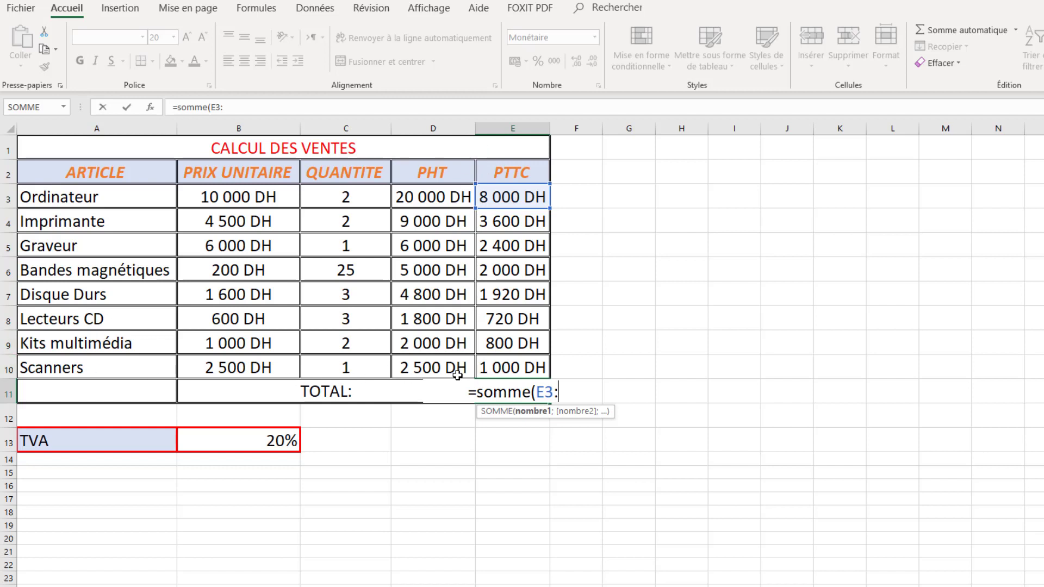
text(E)
text(1)
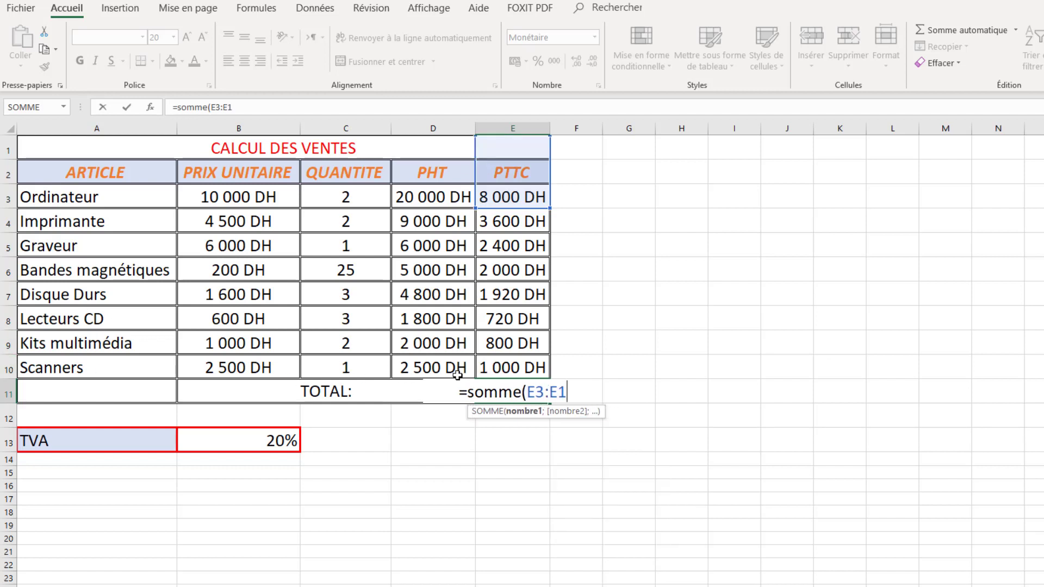
text(0))
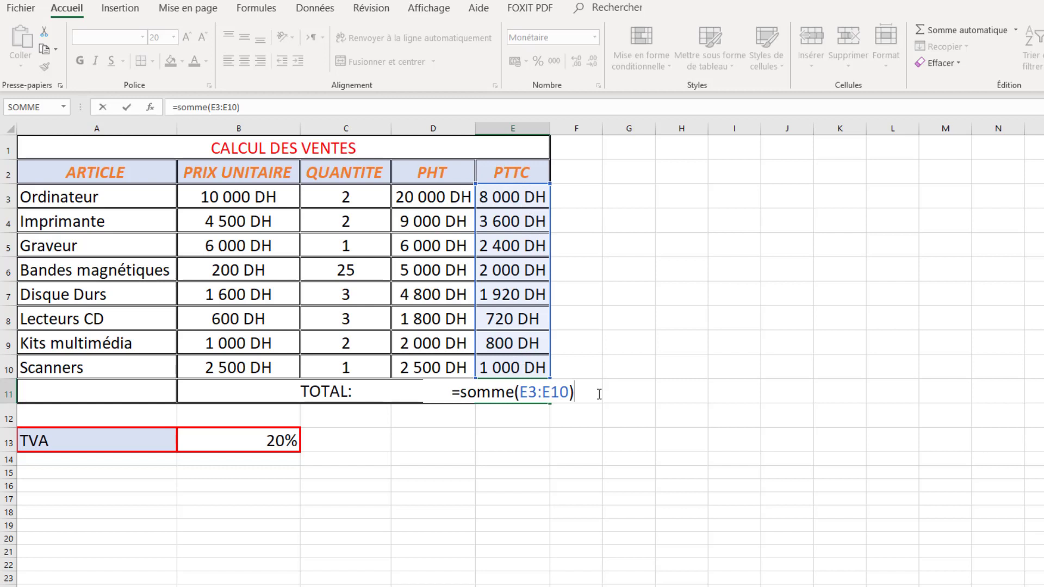
key(Return)
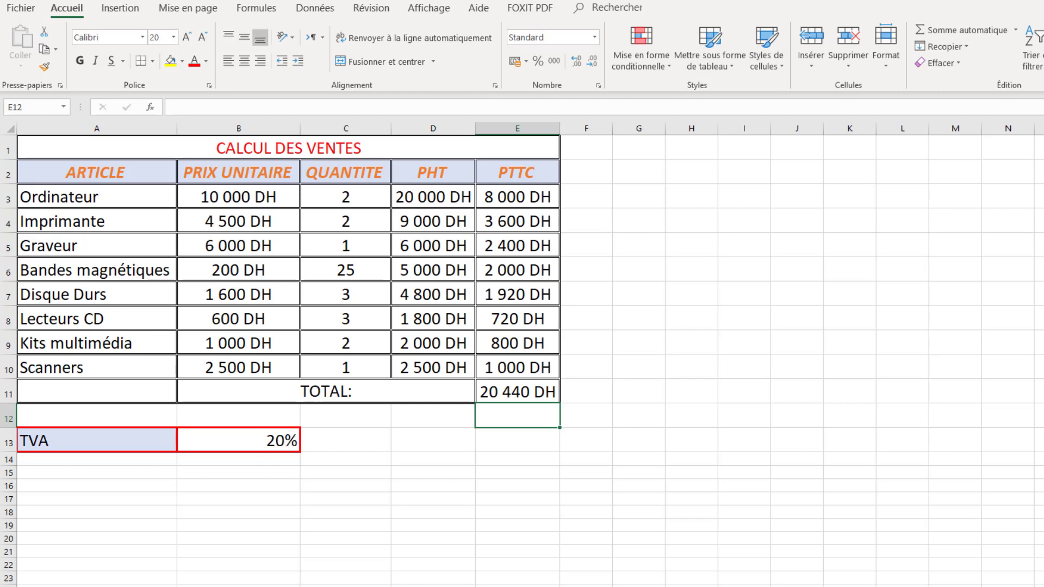
On the Moyenne_MAX_MIN sheet, calculate the first student's average in I11 with =moyenne(E11:H11)
key(ctrl+Page_Down)
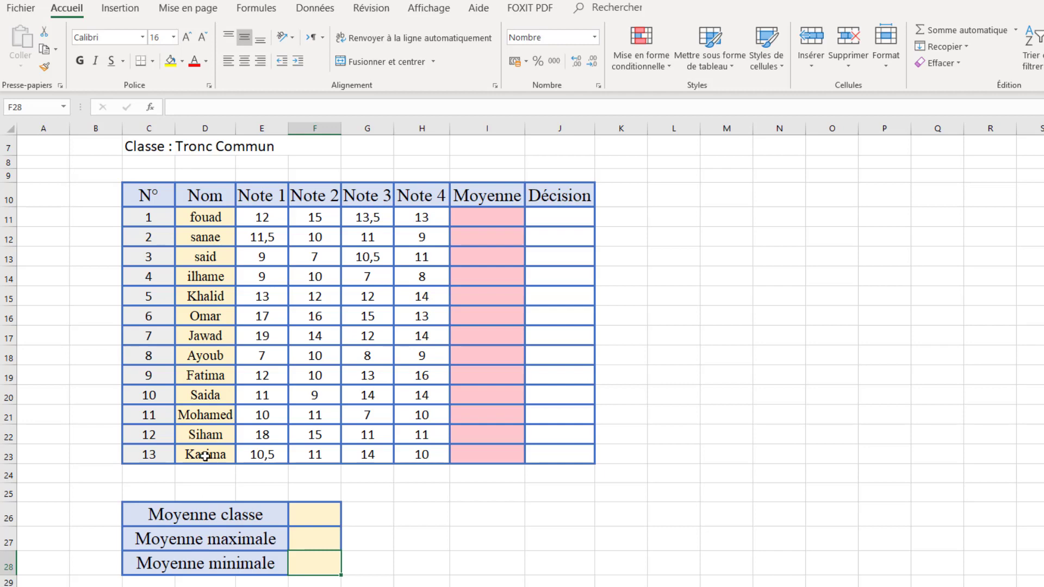
scroll(420, 370, up, 1)
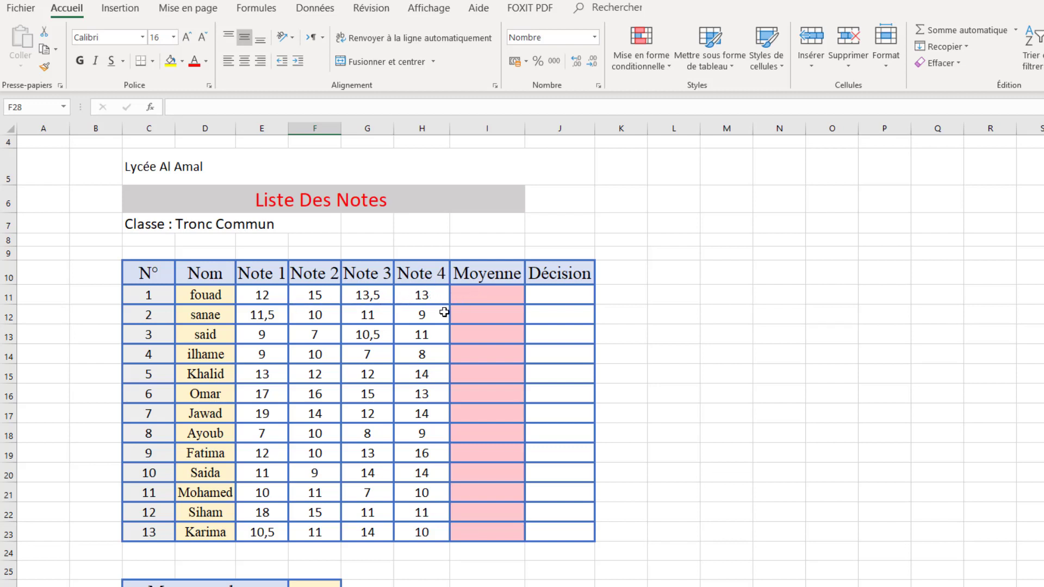
click(495, 297)
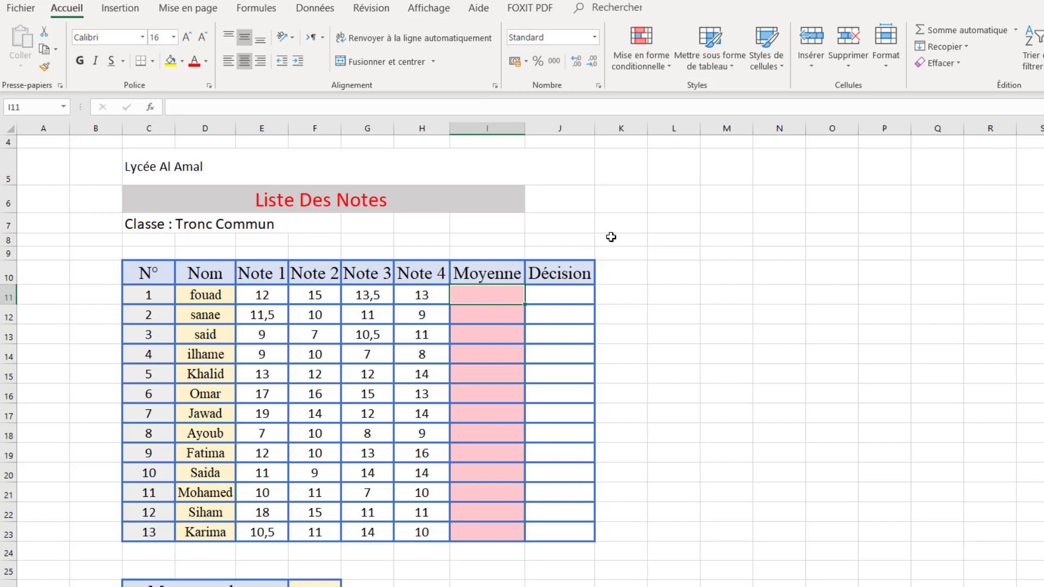
text(=)
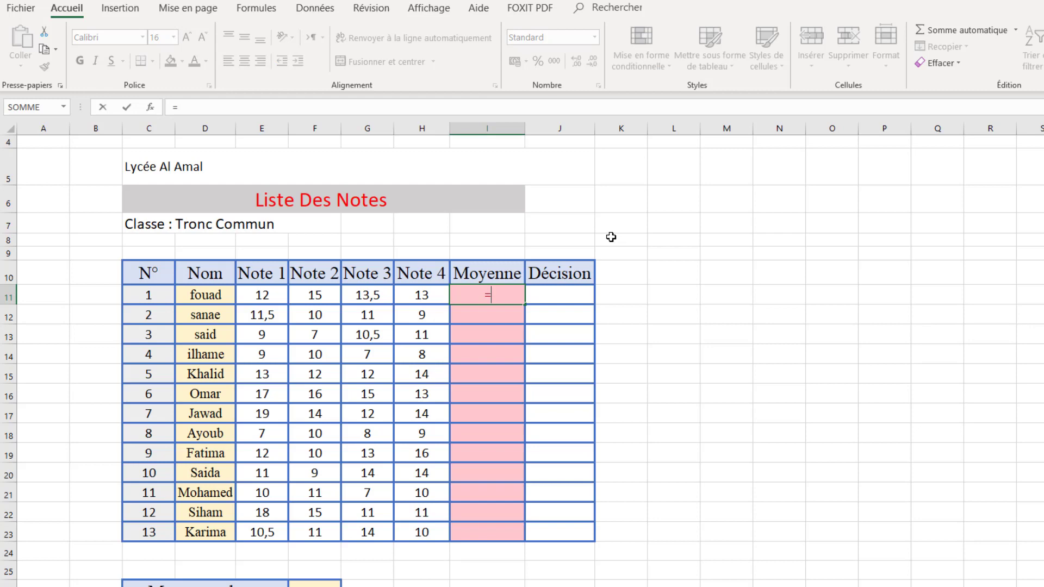
text(mo)
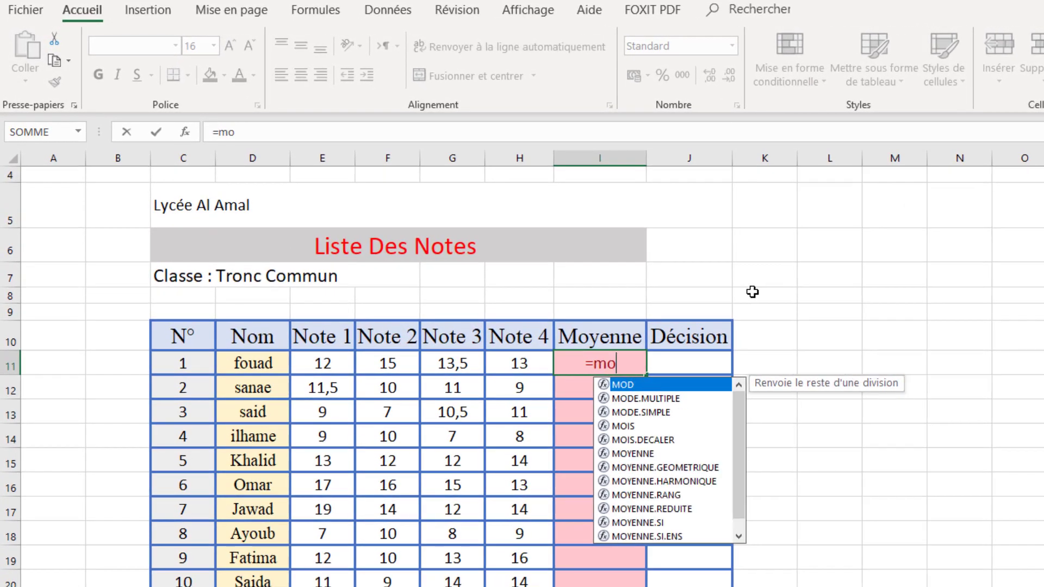
text(yen)
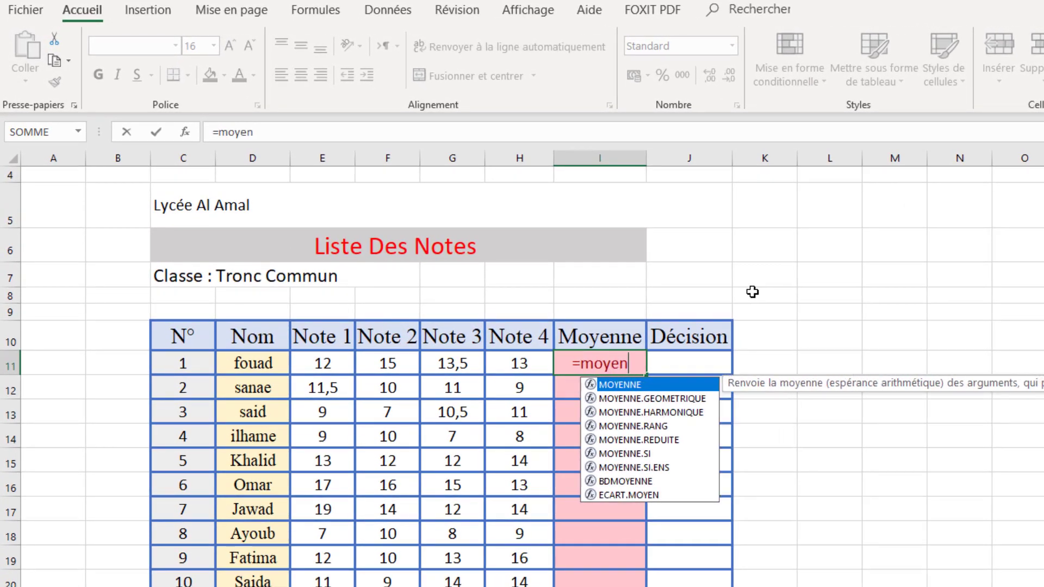
text(ne)
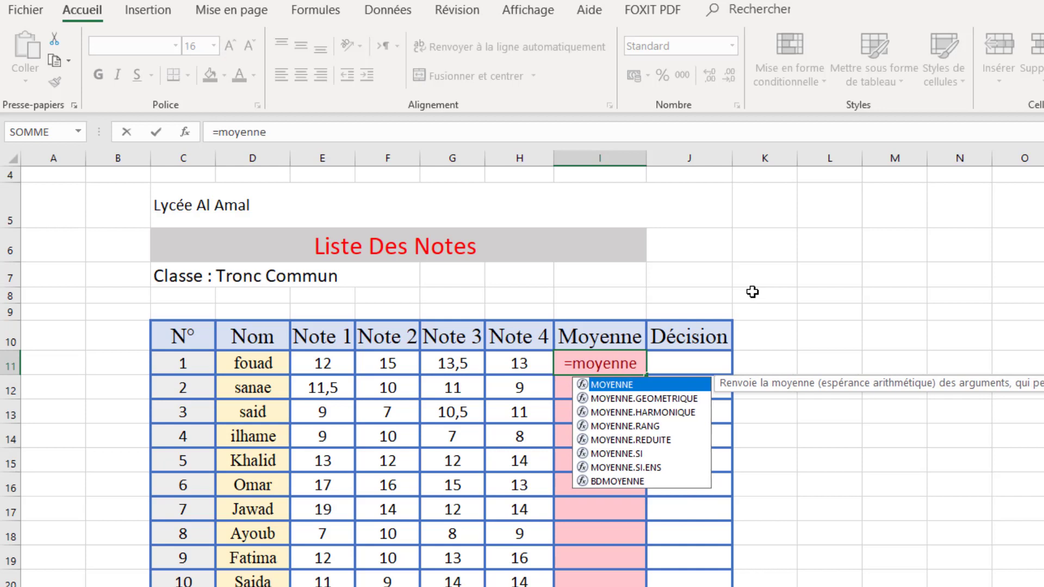
text(()
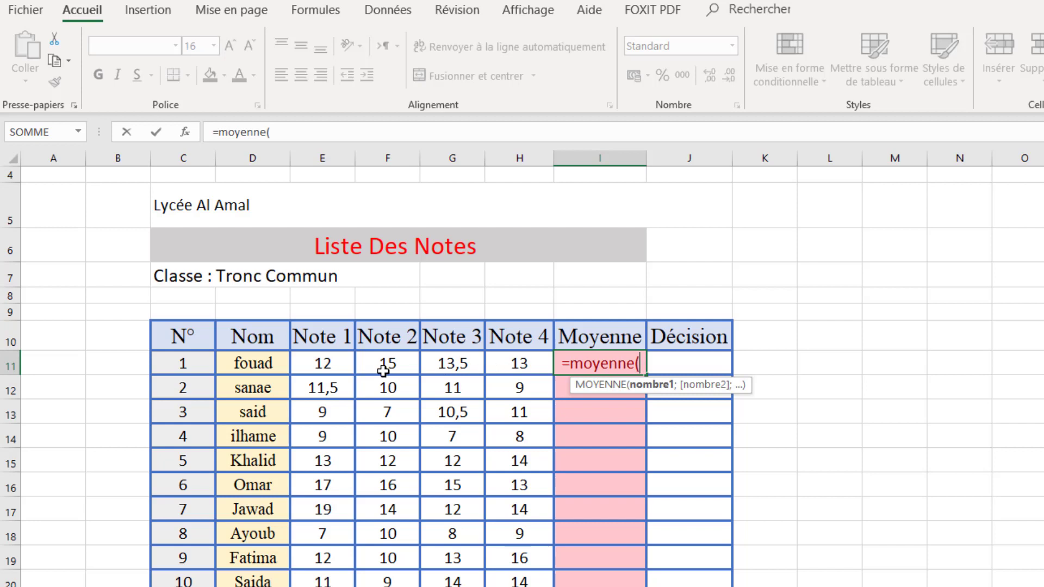
click(331, 364)
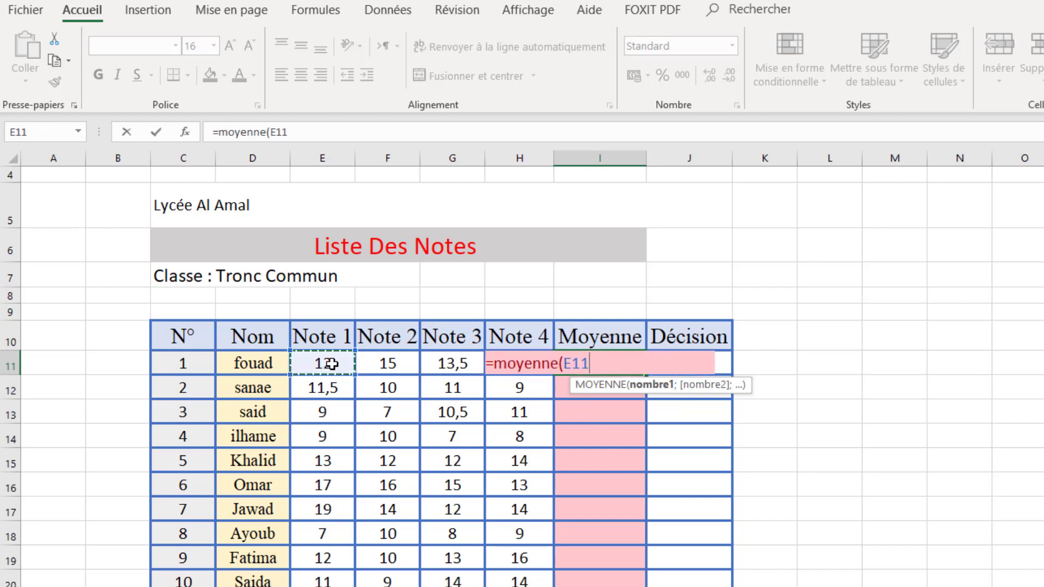
drag(331, 364, 536, 363)
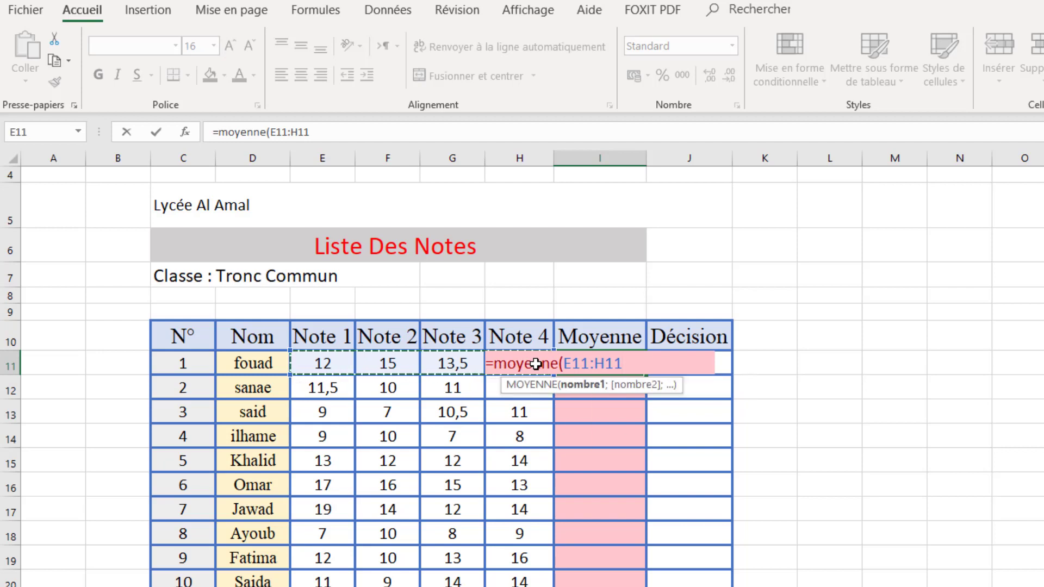
text())
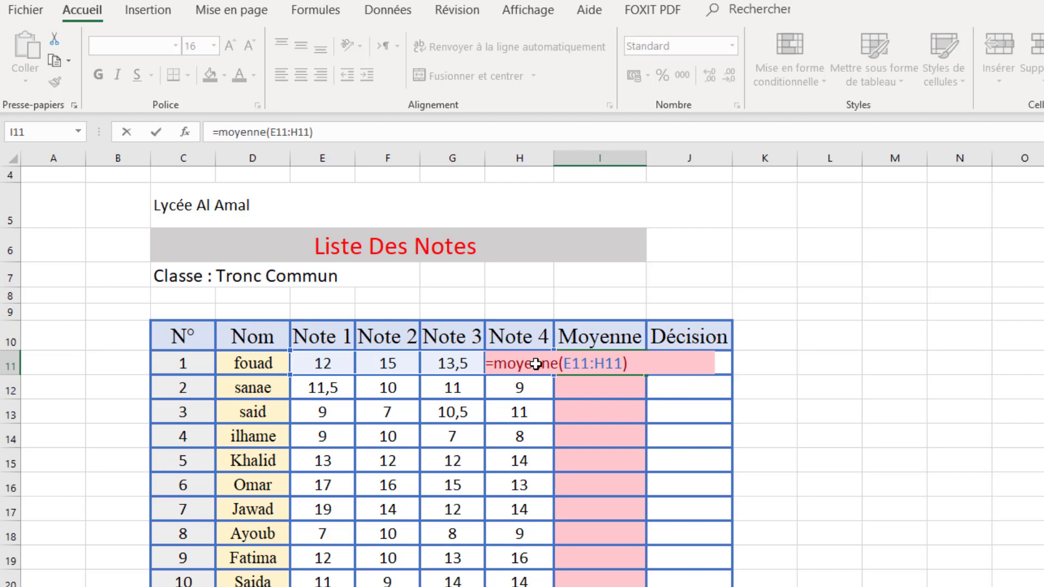
key(Return)
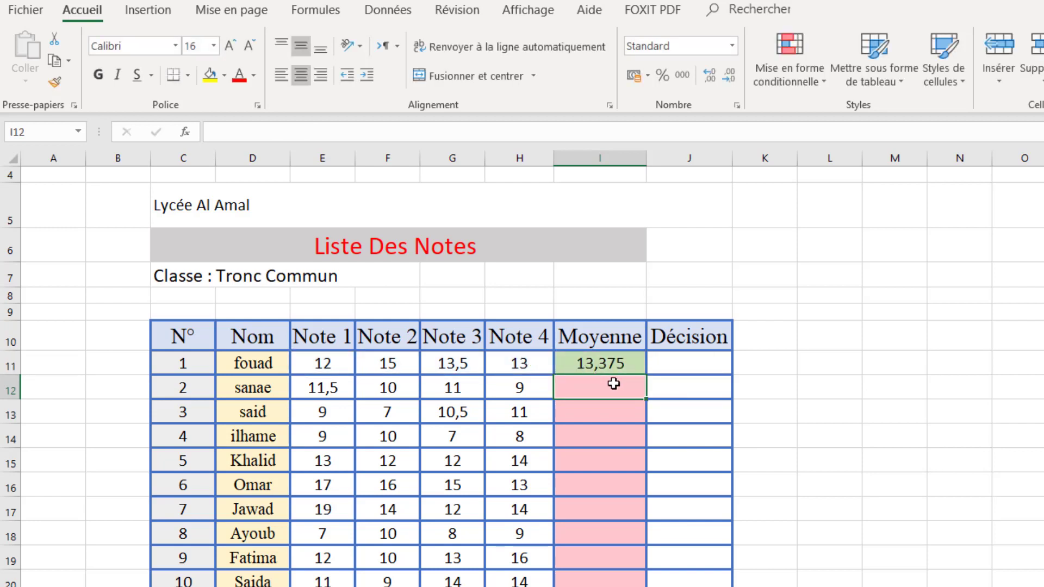
Fill the average formula from I11 down to I23 for all students and check the copied formula in I12
click(615, 366)
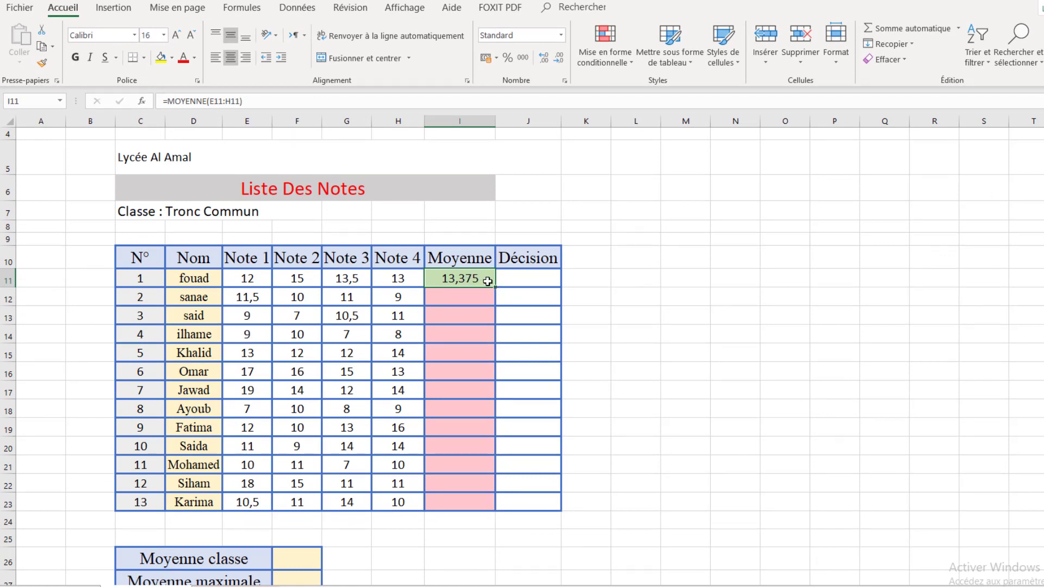
drag(494, 286, 489, 404)
drag(492, 437, 493, 511)
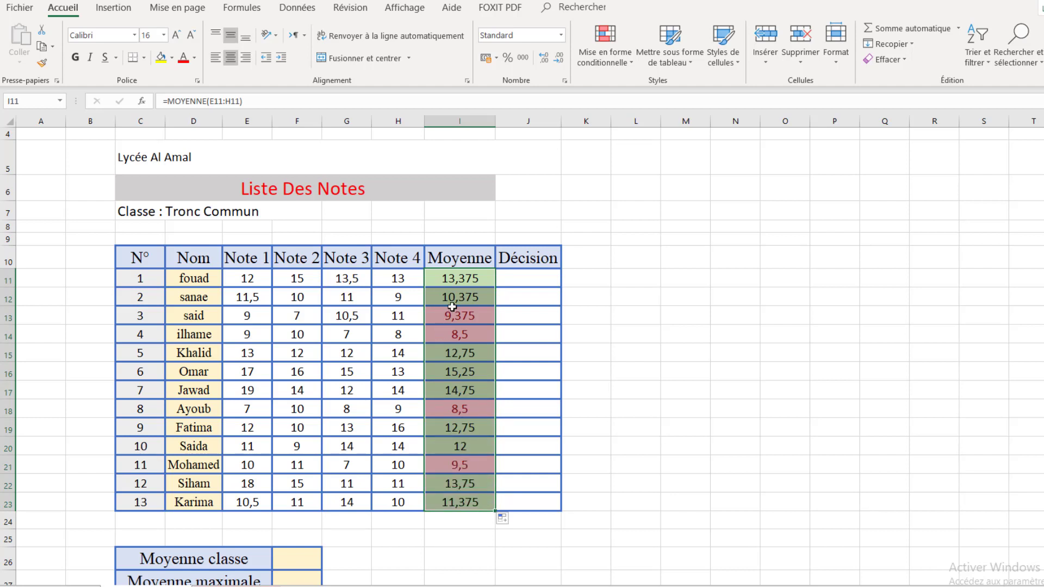
click(470, 295)
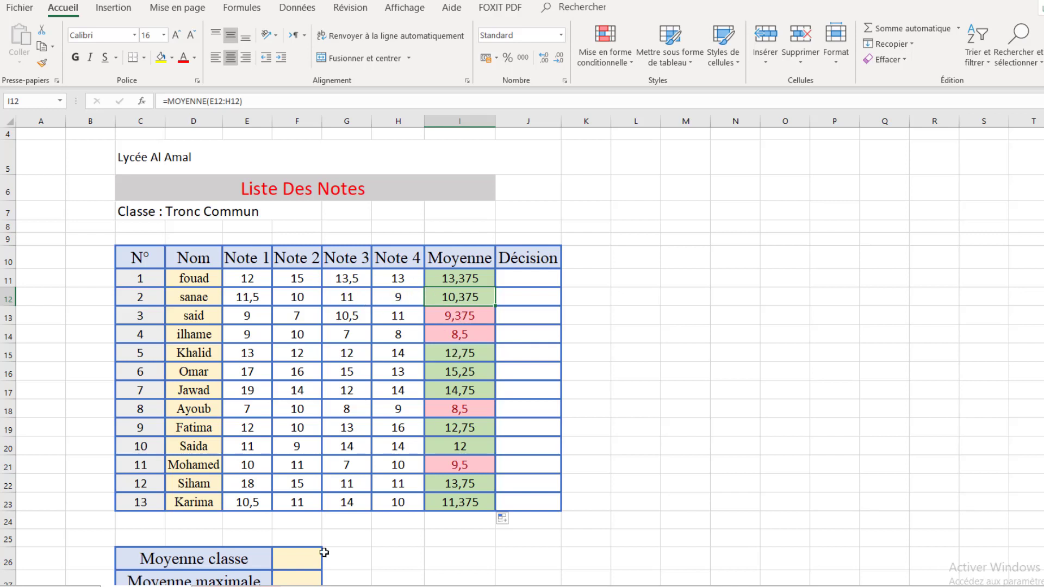
Calculate the class average in the Moyenne classe cell F26 with =moyenne(I11:I23)
scroll(324, 552, down, 1)
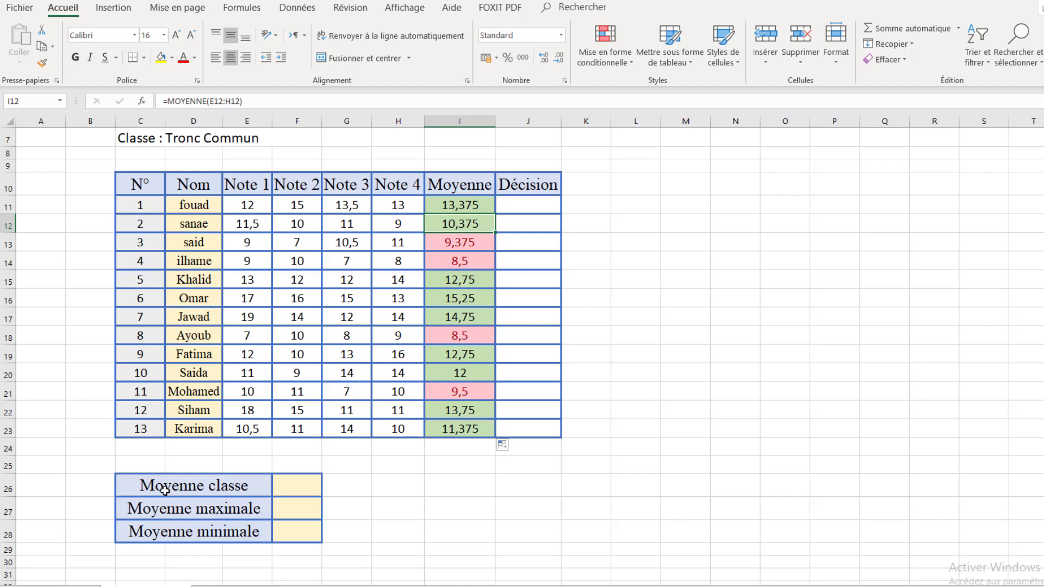
click(302, 488)
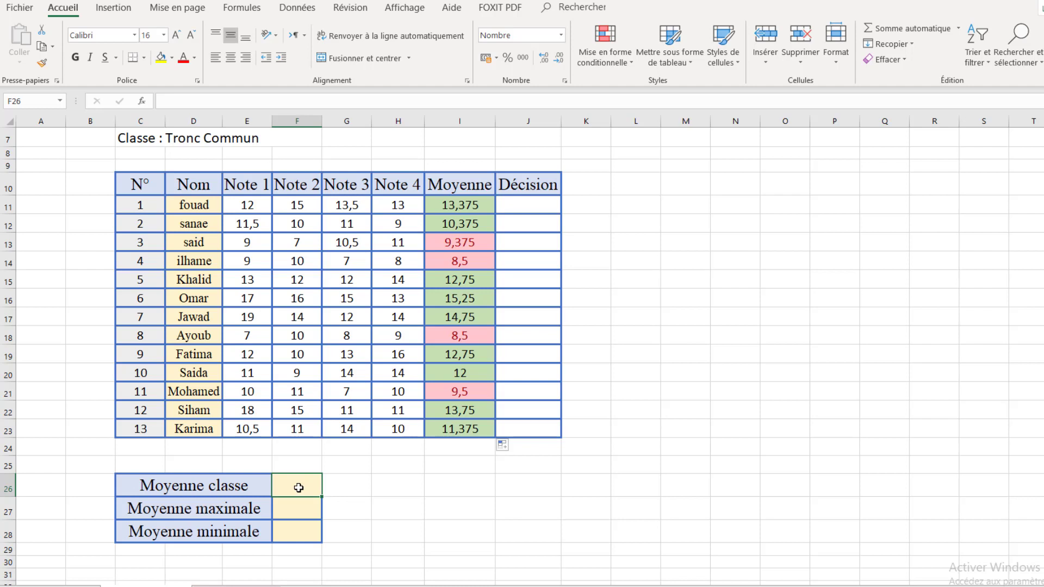
text(=)
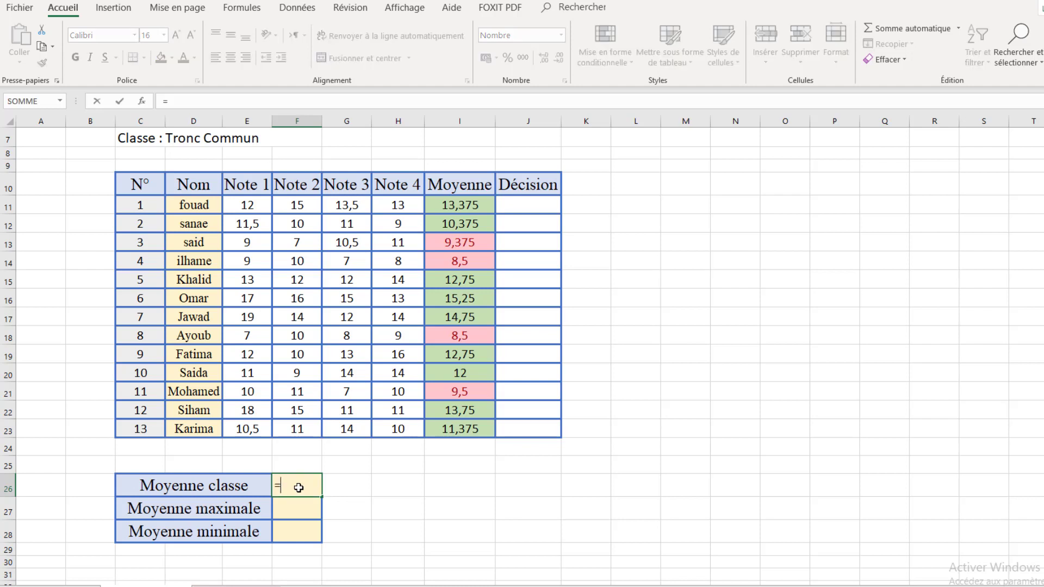
text(moyenn)
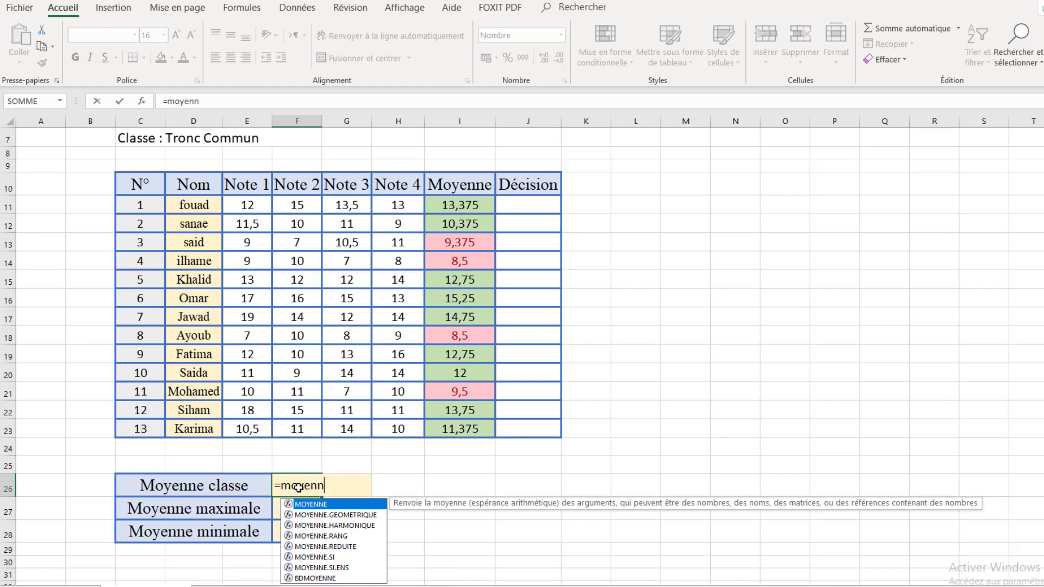
text(e()
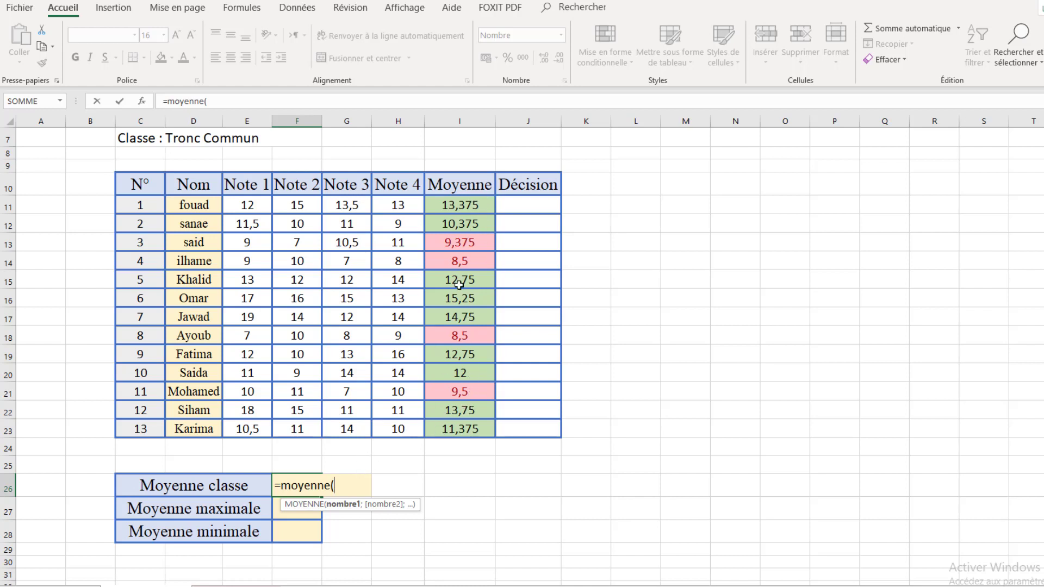
click(473, 206)
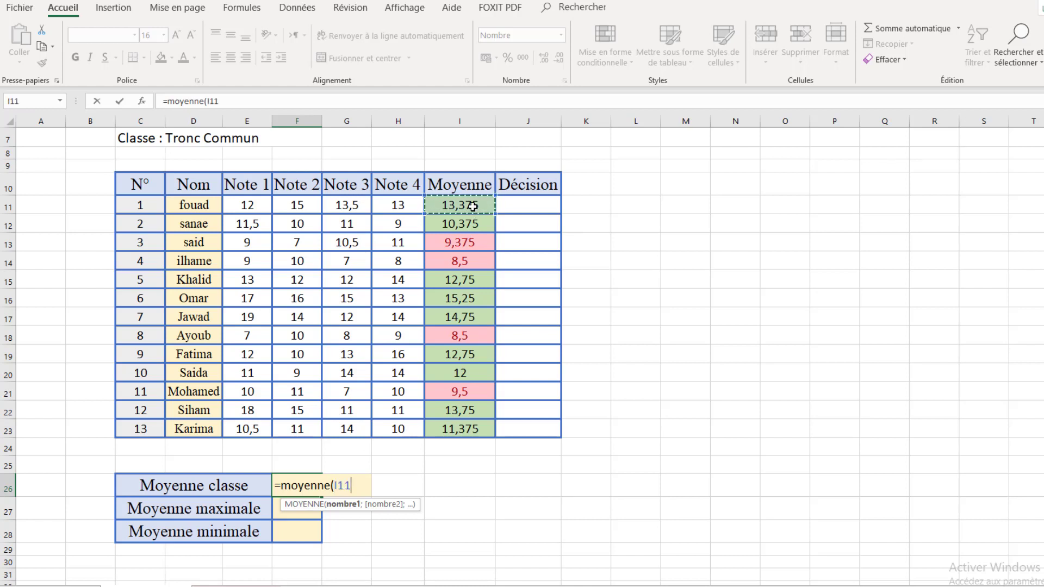
drag(473, 207, 468, 427)
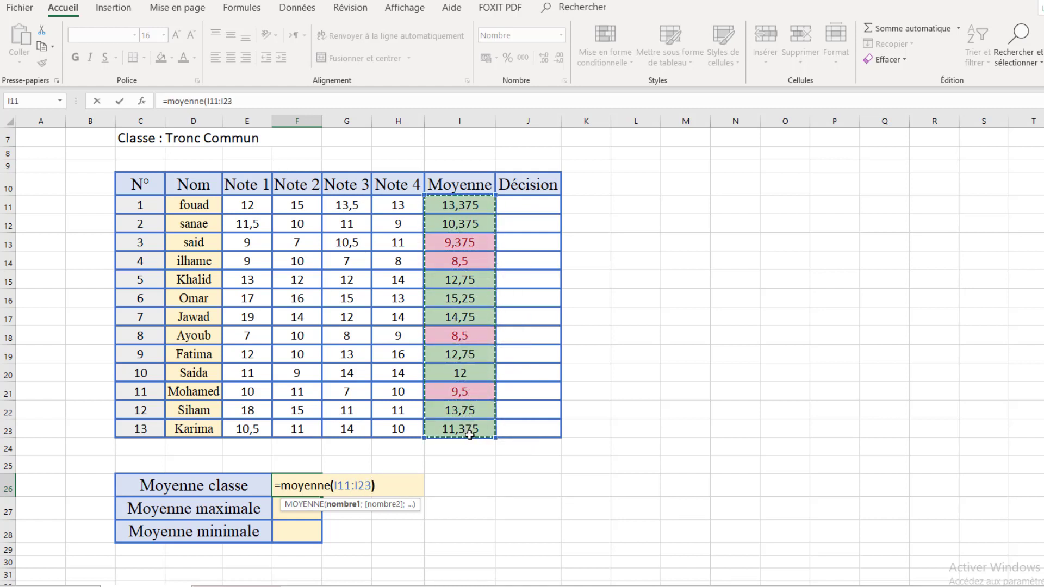
text())
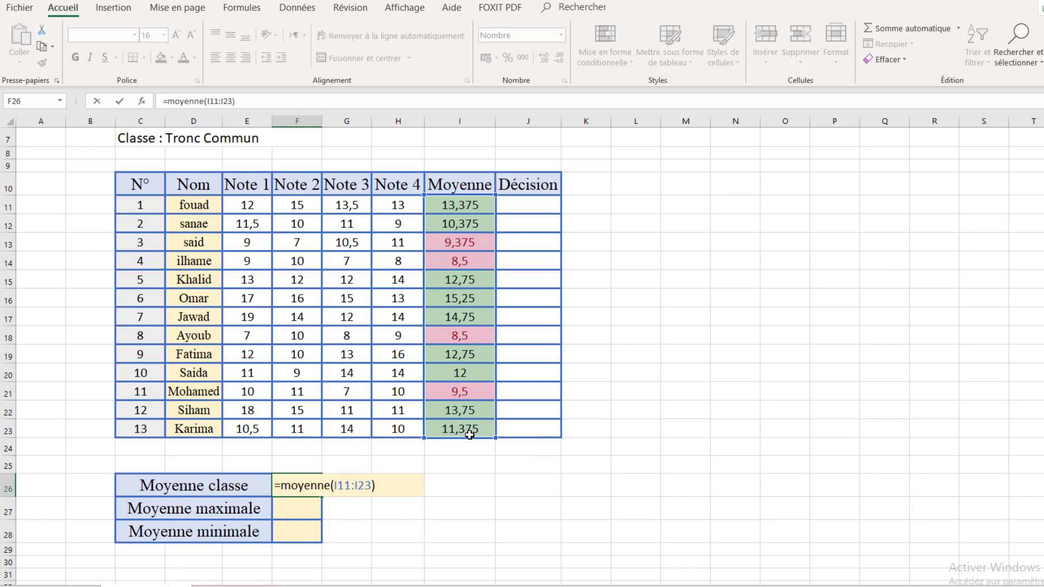
key(Return)
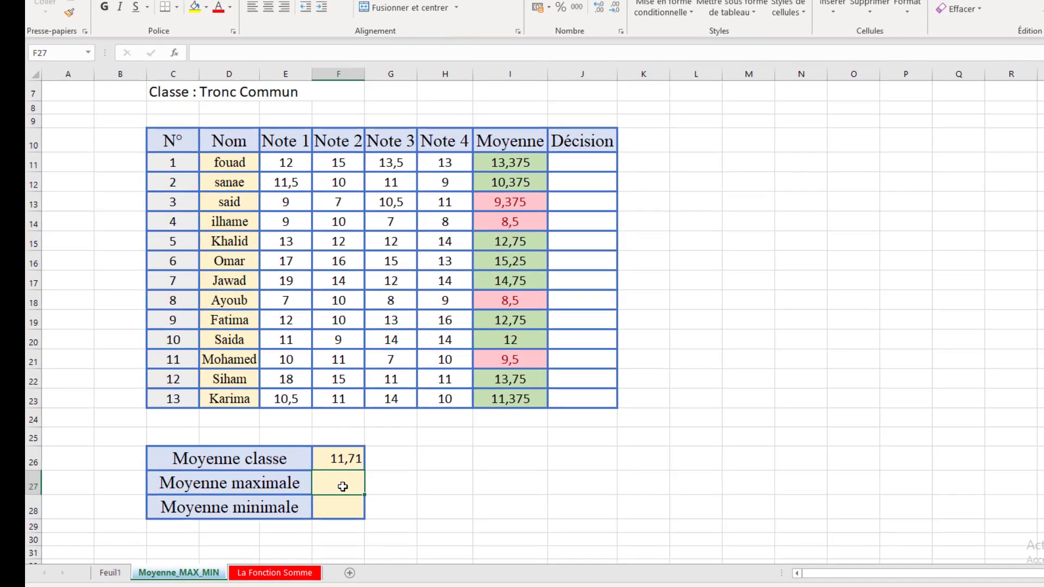
Calculate the highest student average in the Moyenne maximale cell F27 with =max(I11:I23)
text(=)
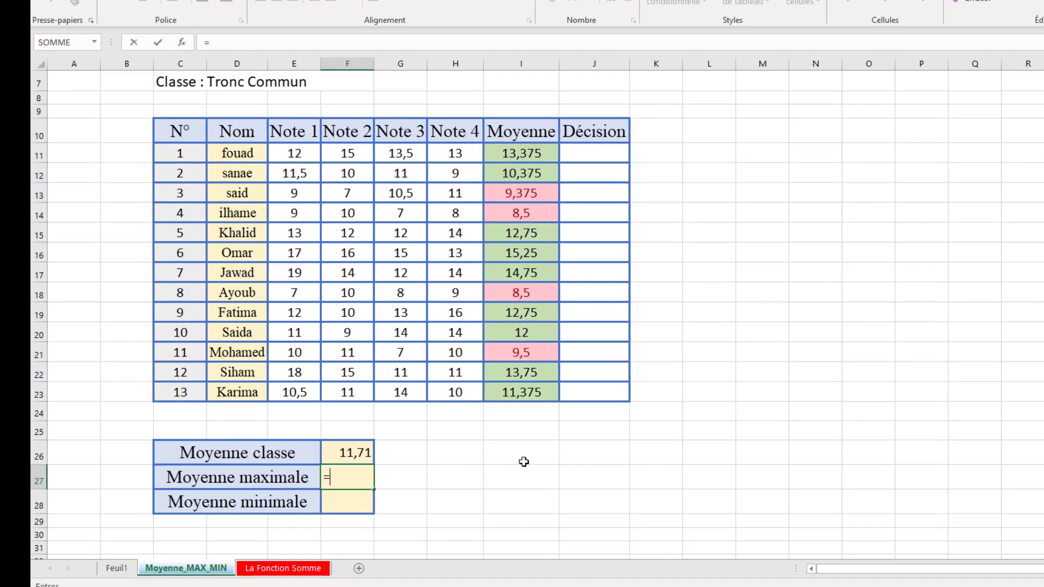
text(ma)
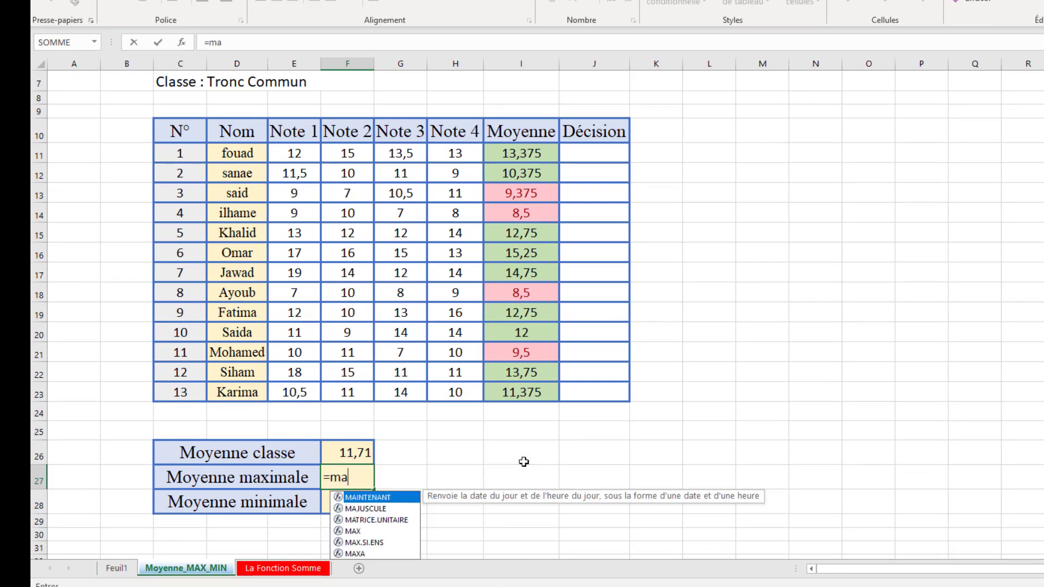
text(x)
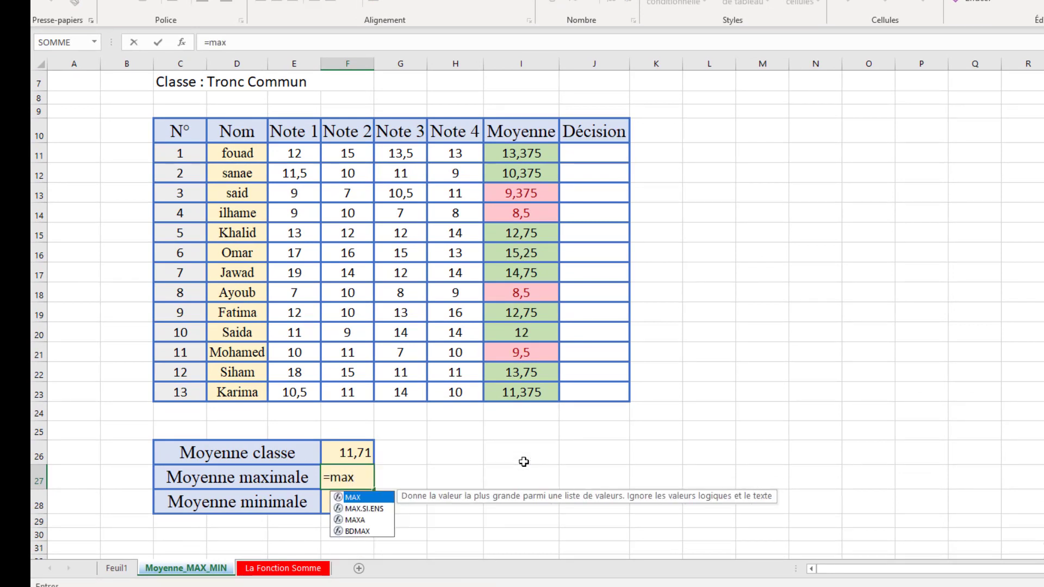
text(()
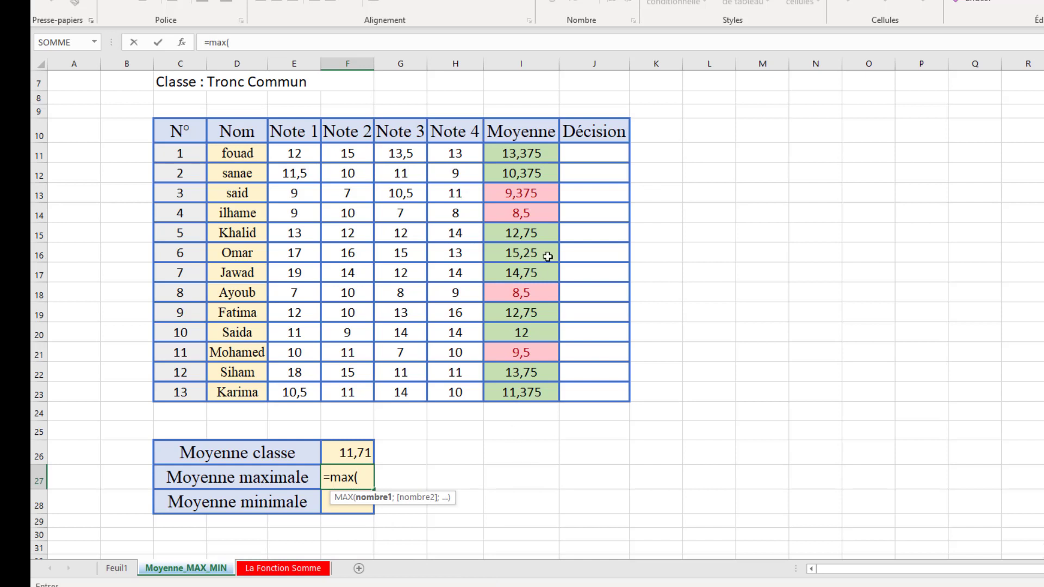
click(535, 156)
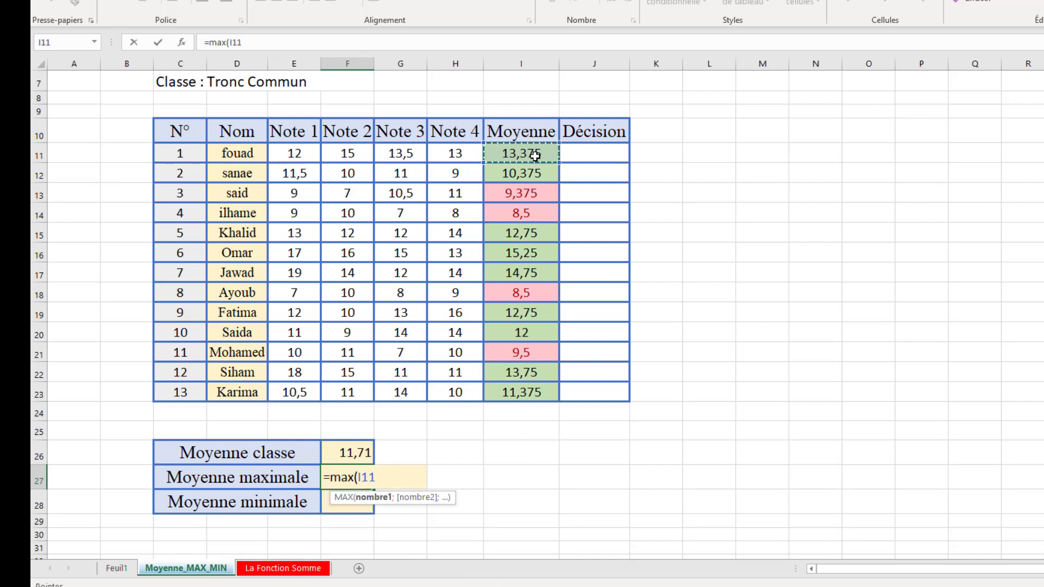
drag(535, 156, 528, 403)
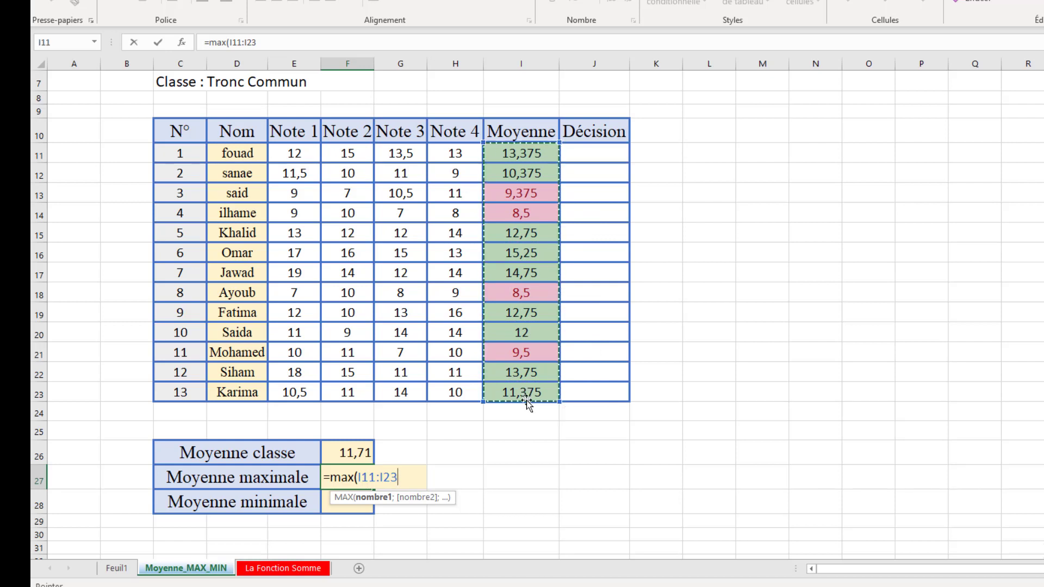
text())
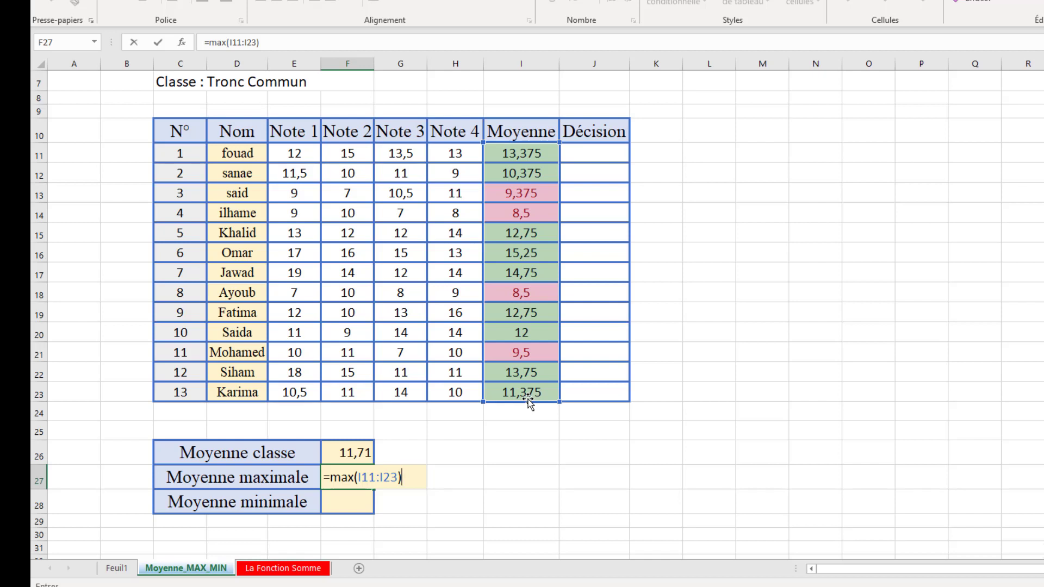
key(Return)
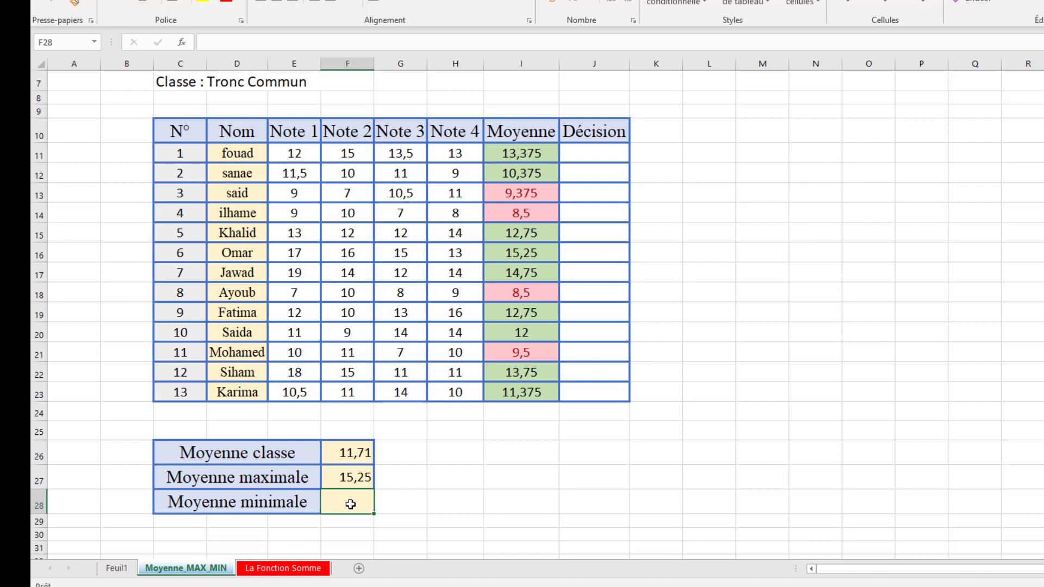
Calculate the lowest student average in the Moyenne minimale cell F28 with =min(I11:I23)
text(=m)
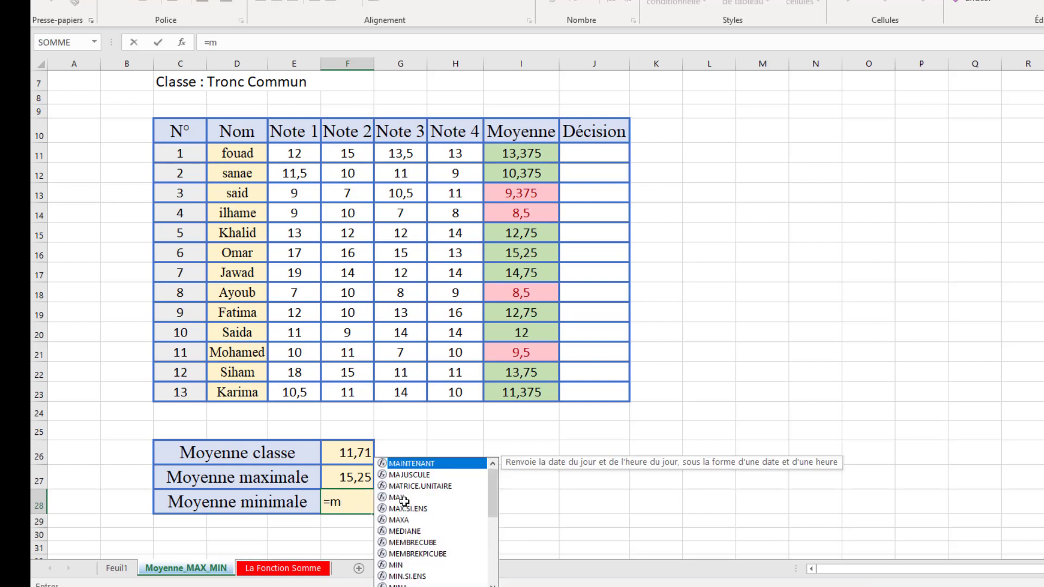
text(in()
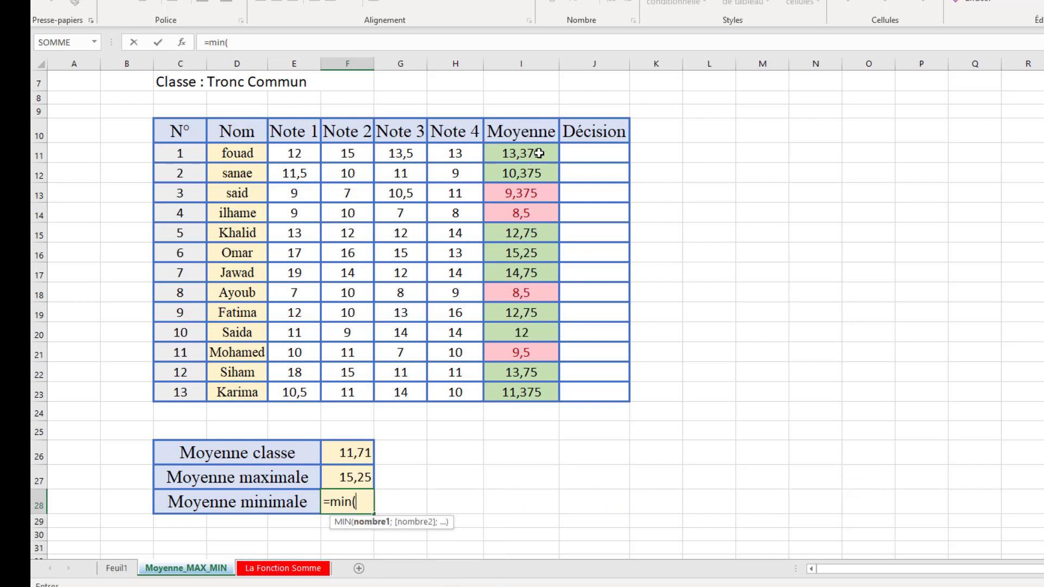
drag(539, 153, 530, 385)
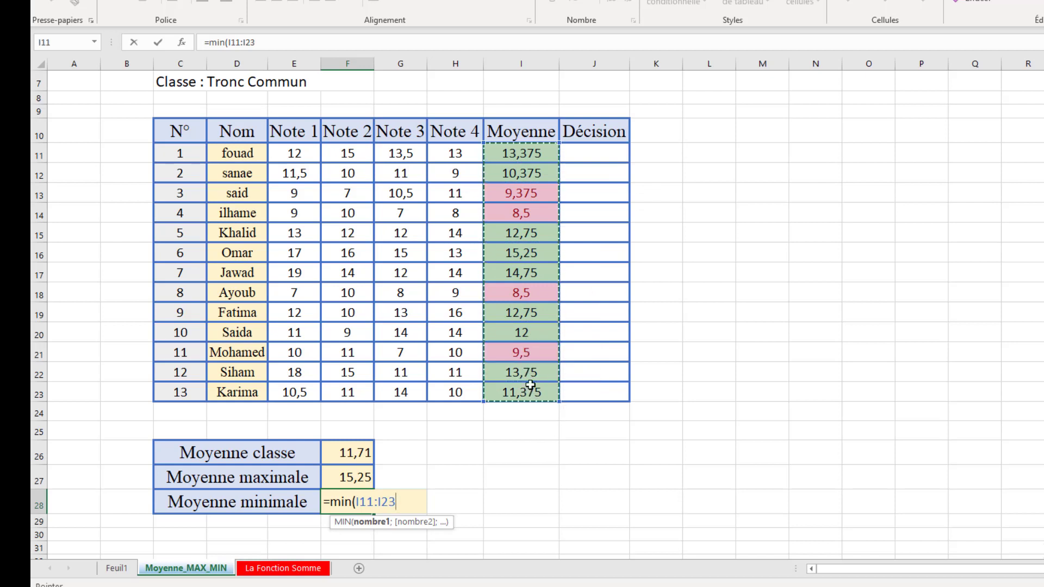
text())
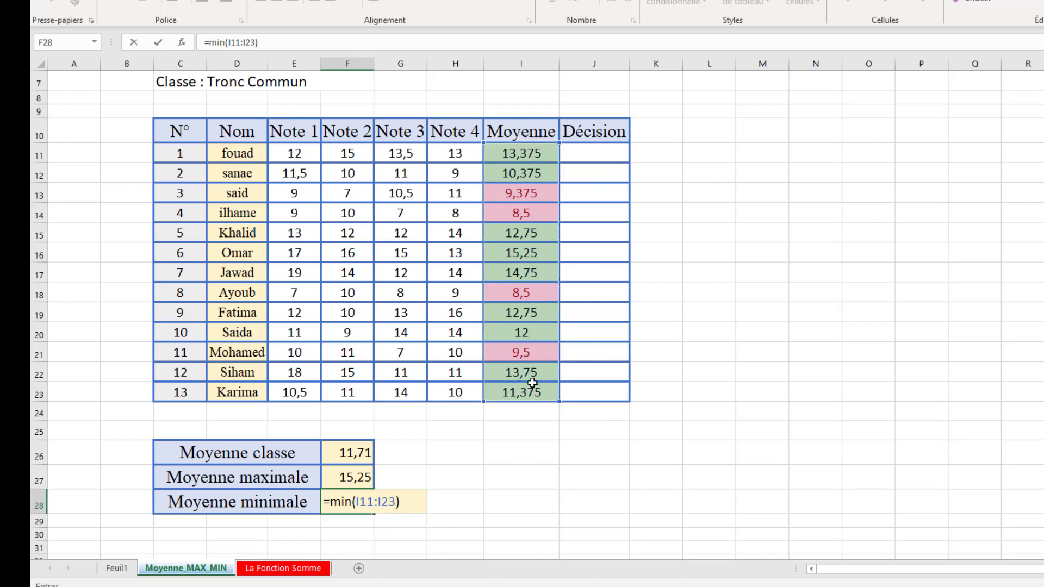
key(Return)
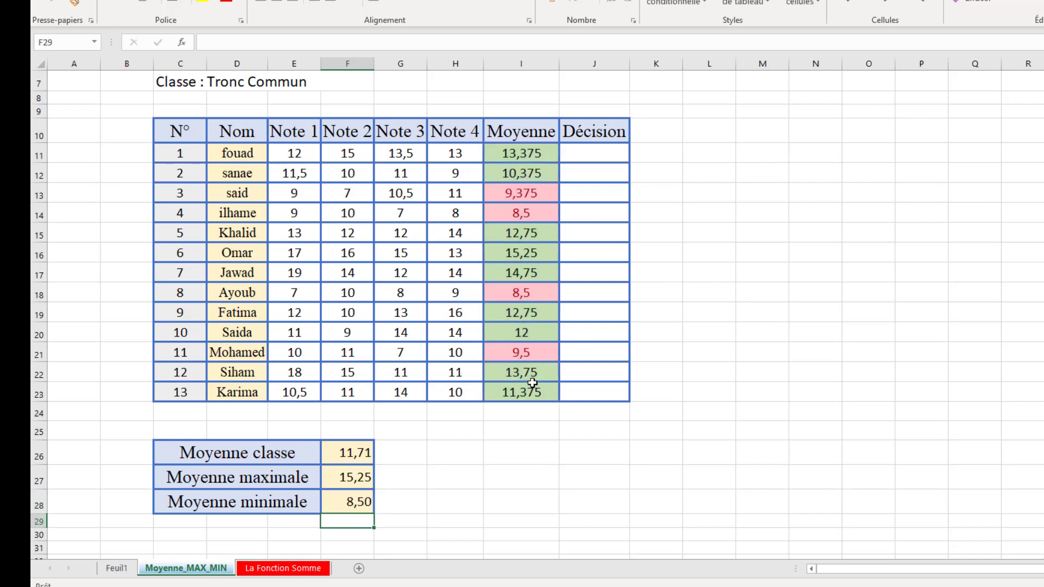